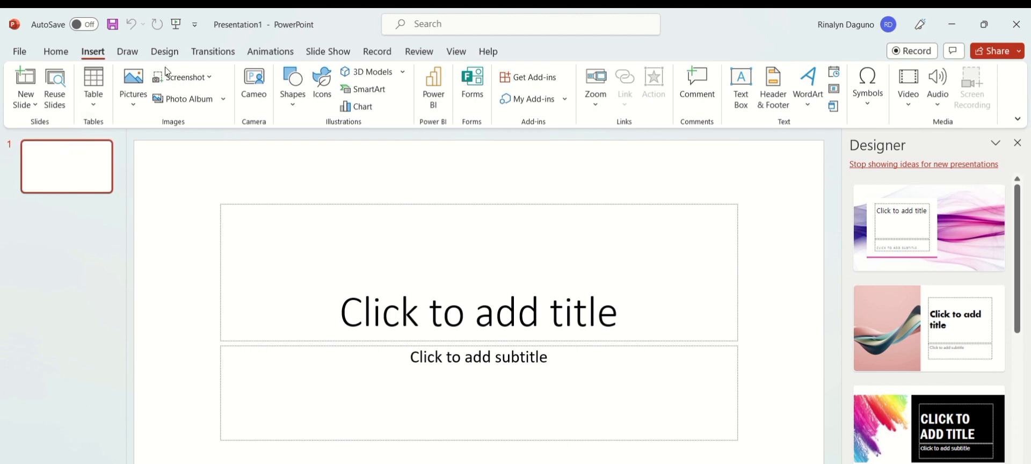
Insert WordArt in the white-filled, blue-outlined style of the first row and replace its placeholder text with EAGLE
left_click(809, 89)
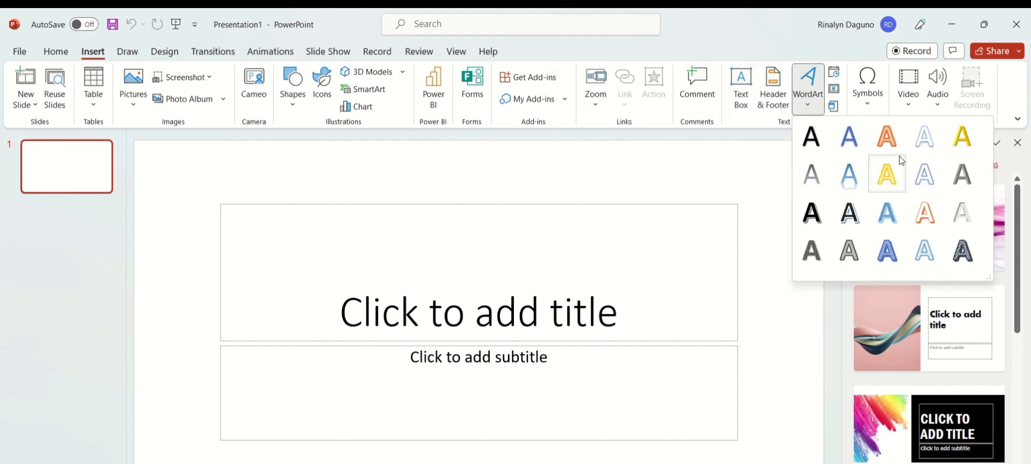
left_click(924, 136)
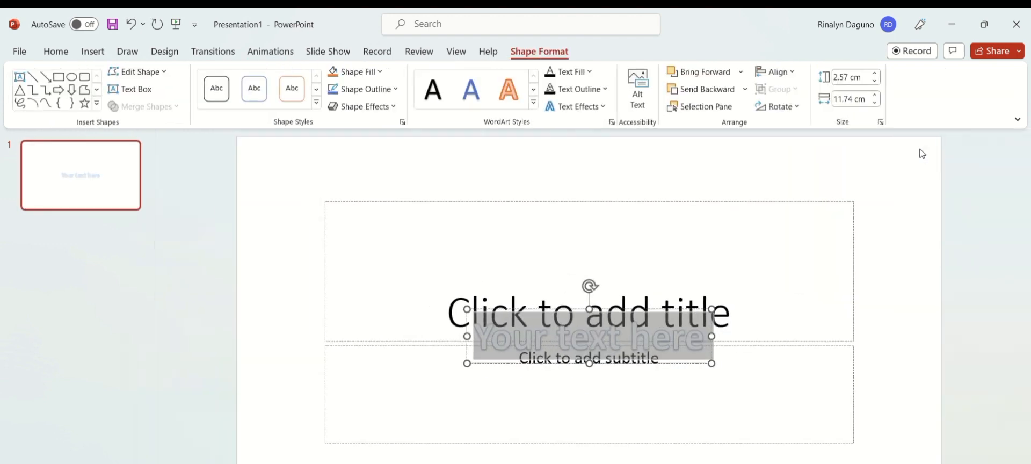
left_click(696, 337)
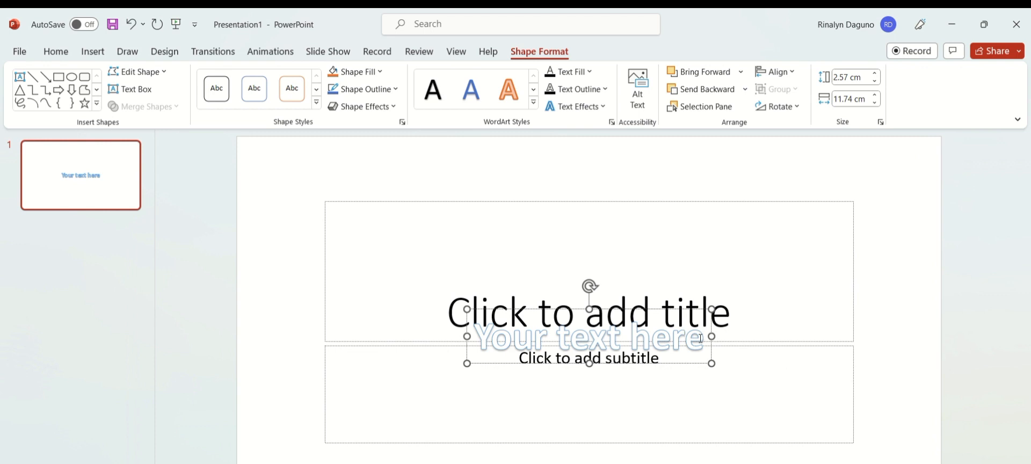
key("BackSpace")
key("BackSpace")
key("BackSpace")
key("BackSpace")
key("BackSpace")
key("BackSpace")
key("BackSpace")
key("BackSpace")
key("BackSpace")
key("BackSpace")
key("BackSpace")
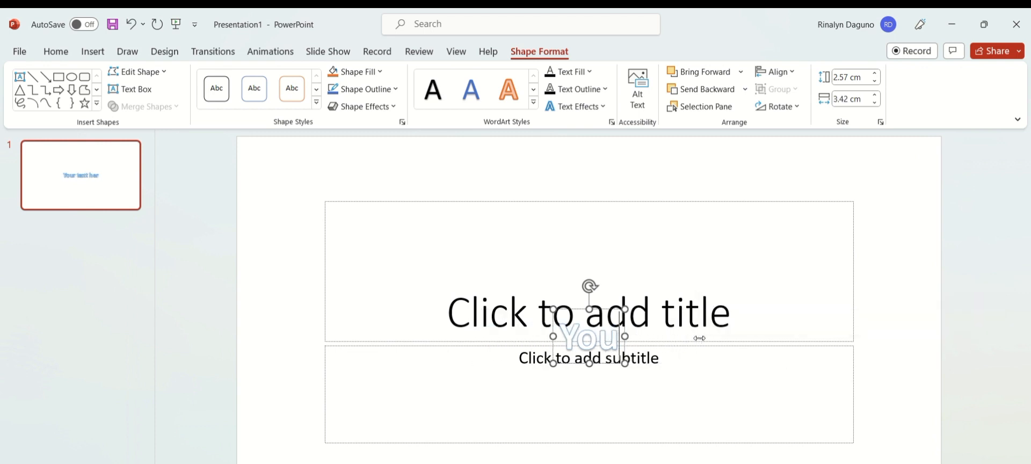
key("BackSpace")
key("BackSpace")
key("BackSpace")
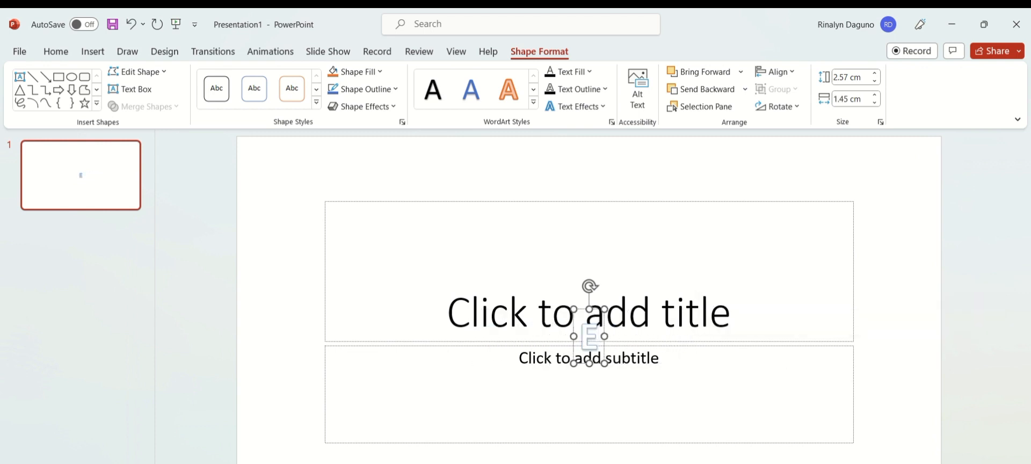
type("Ea")
key("BackSpace")
type("A")
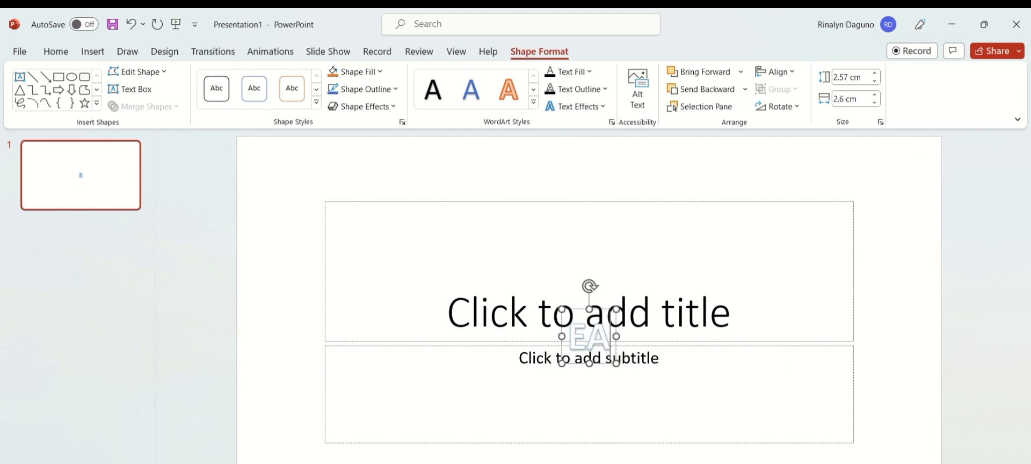
type("GLE")
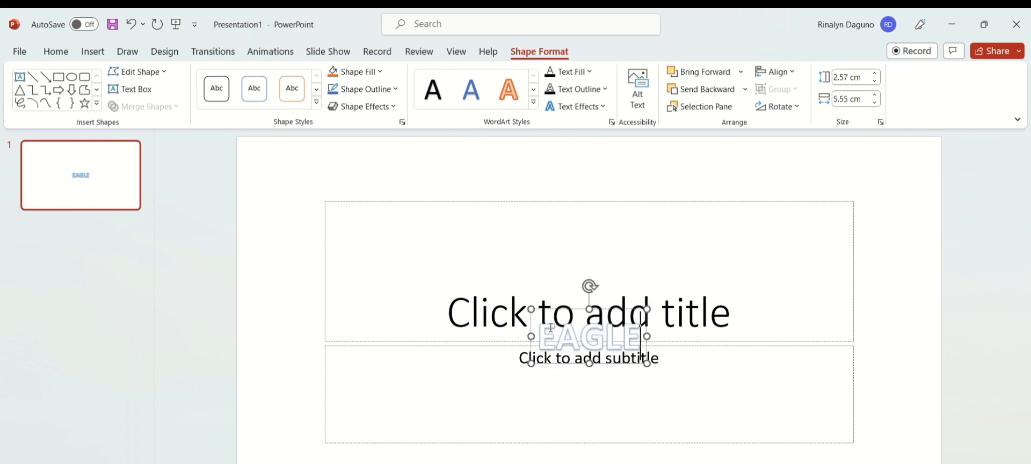
Delete the empty title and subtitle placeholders from the slide
left_click(489, 311)
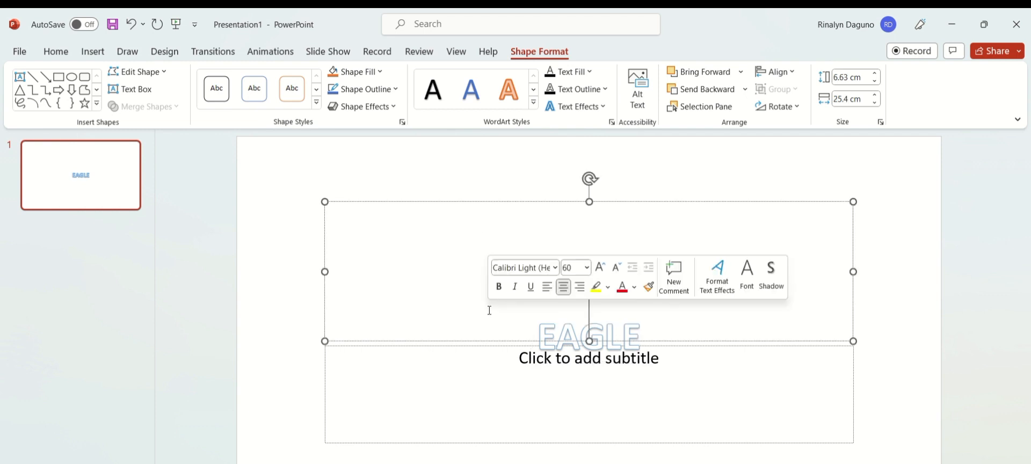
left_click(462, 201)
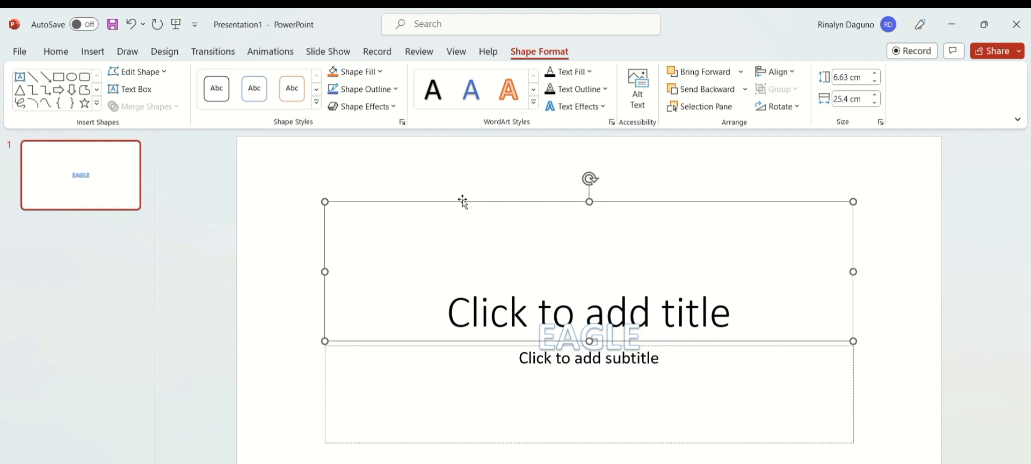
key("Delete")
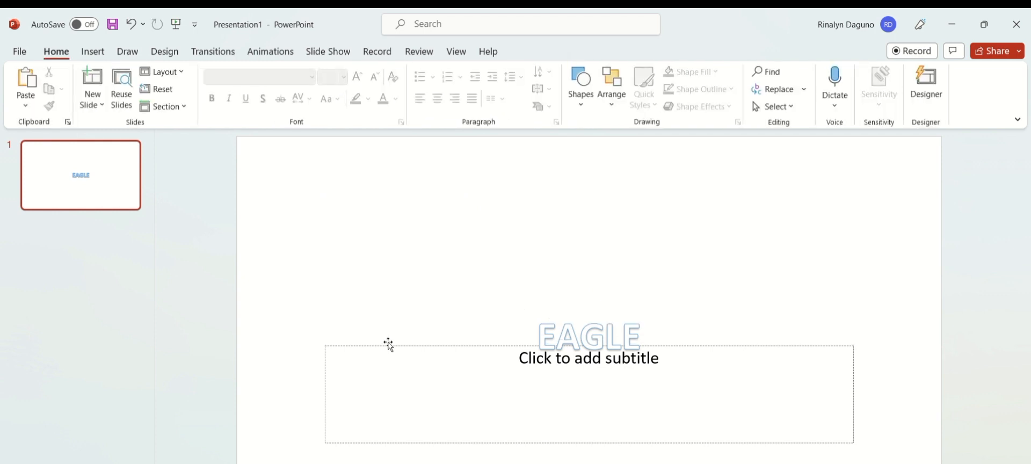
left_click(388, 346)
key("Delete")
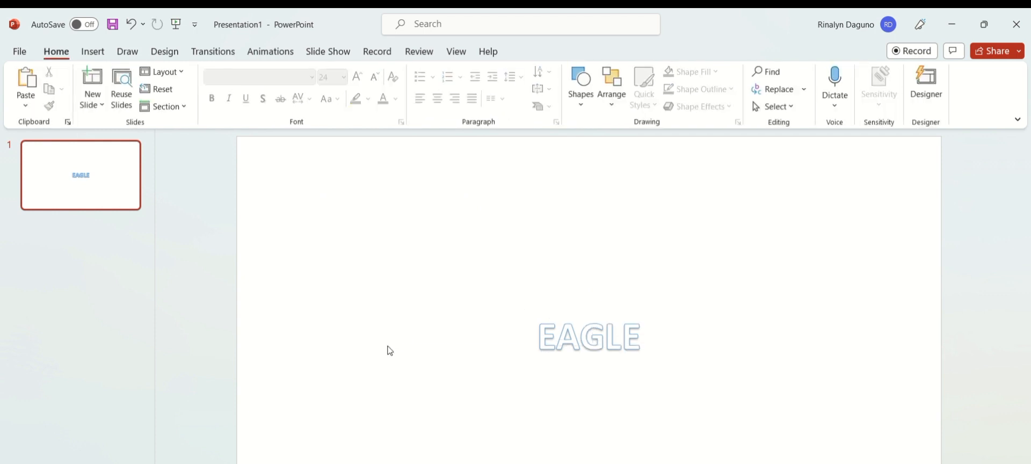
Enlarge the EAGLE WordArt text to font size 287
left_click(556, 334)
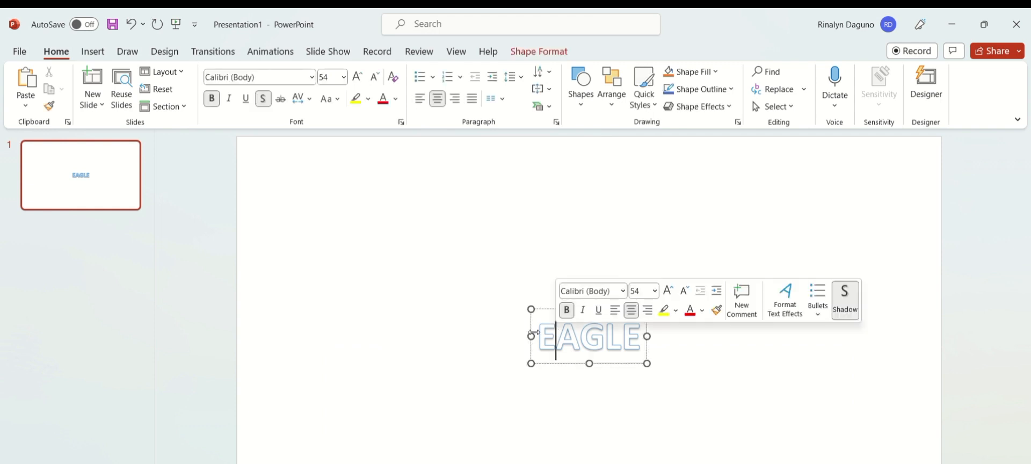
left_click(538, 335)
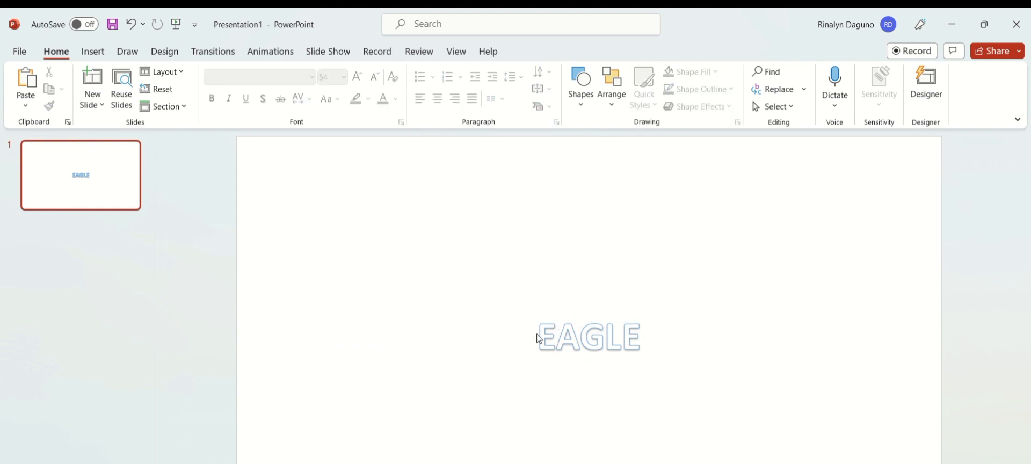
left_click_drag(540, 333, 647, 336)
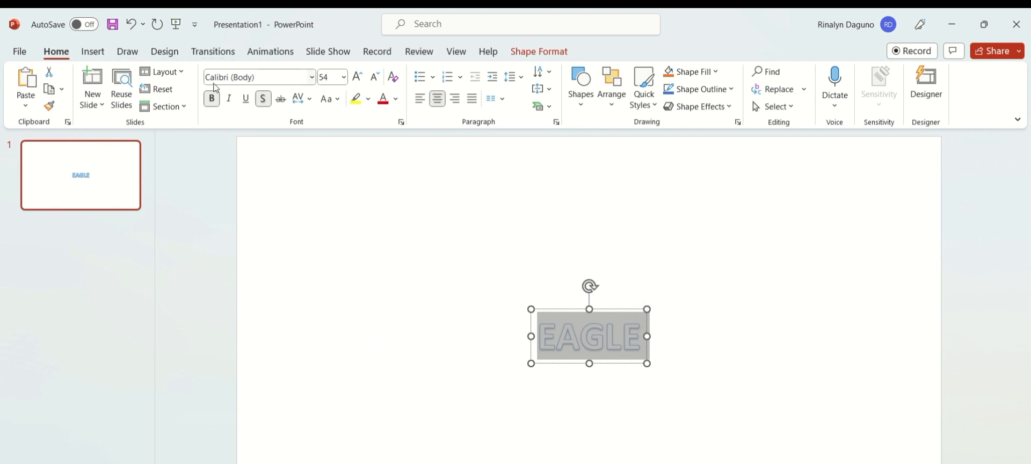
left_click(358, 80)
left_click(358, 81)
left_click(359, 80)
left_click(359, 81)
left_click(360, 80)
left_click(359, 81)
left_click(359, 81)
left_click(358, 81)
left_click(359, 81)
left_click(359, 81)
left_click(359, 80)
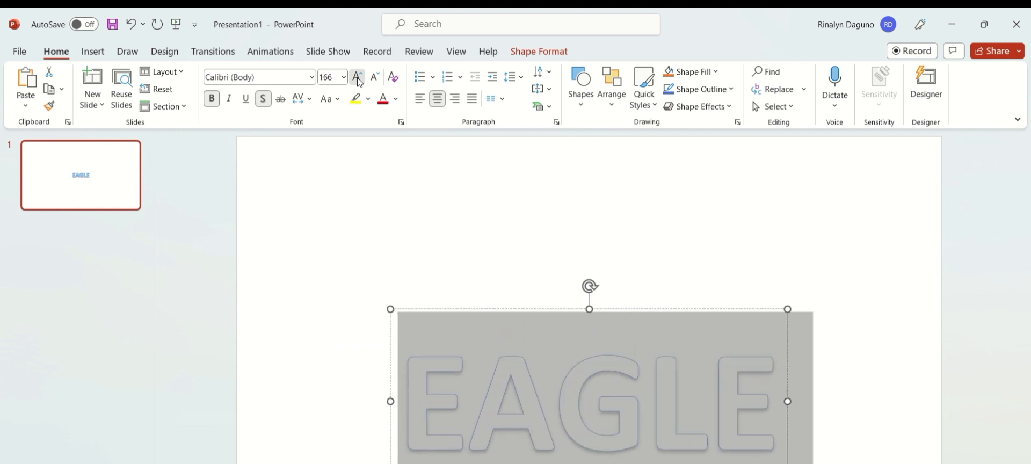
left_click(359, 80)
left_click(359, 81)
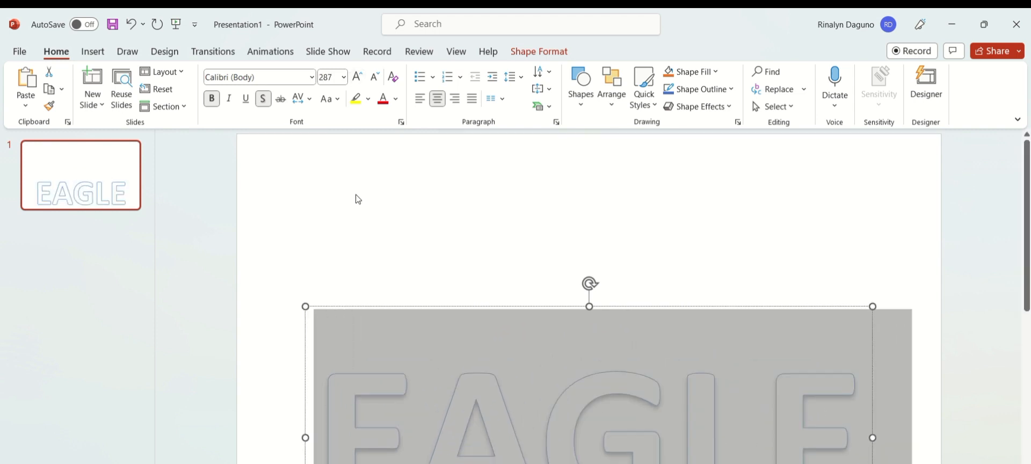
Move the EAGLE WordArt up so the word sits around the middle of the slide
left_click(458, 322)
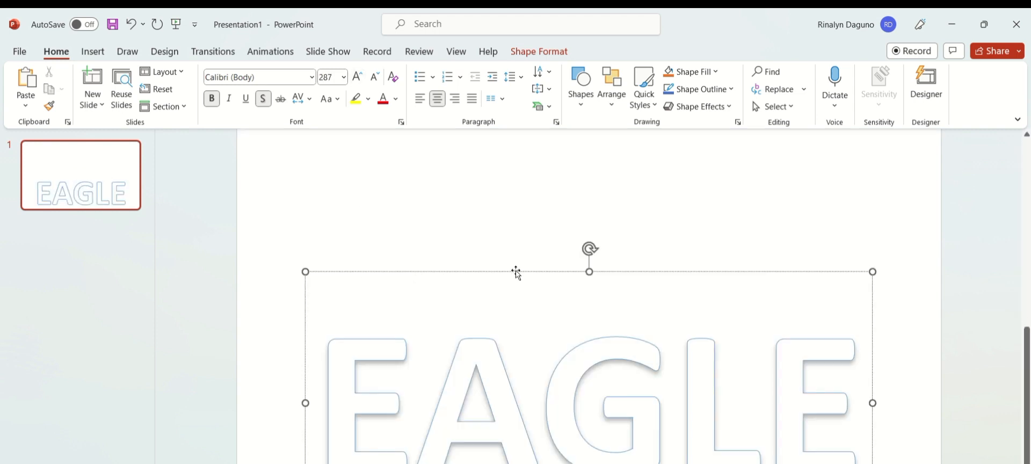
left_click_drag(515, 271, 506, 161)
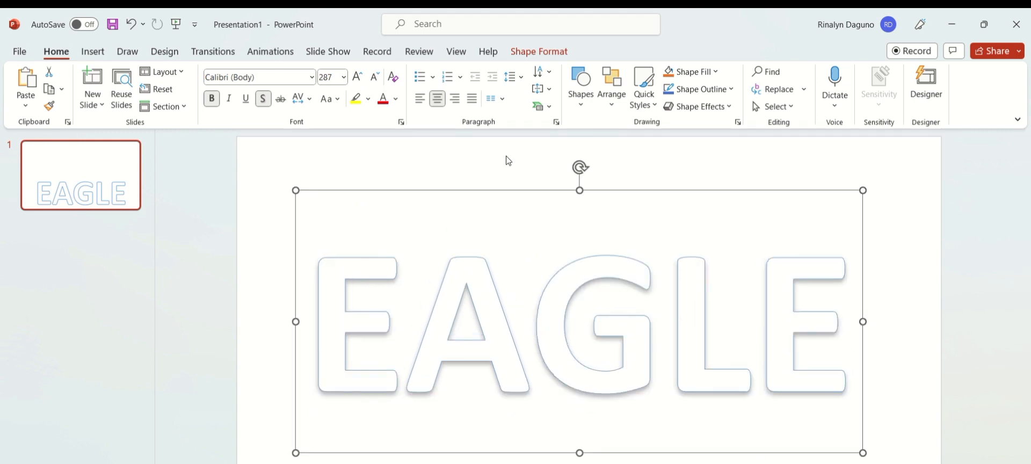
left_click(474, 174)
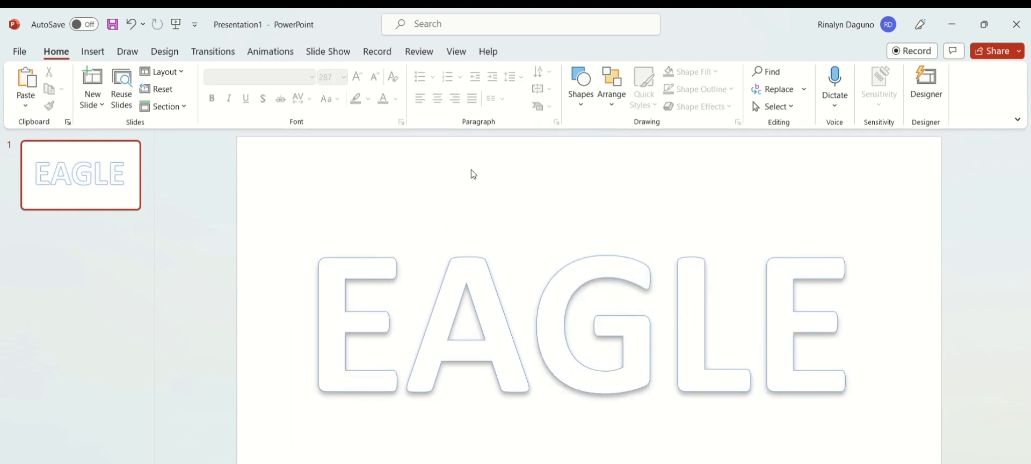
Draw a 19.05 cm high, 33.87 cm wide rectangle covering the whole slide and send it behind the EAGLE text
left_click(92, 51)
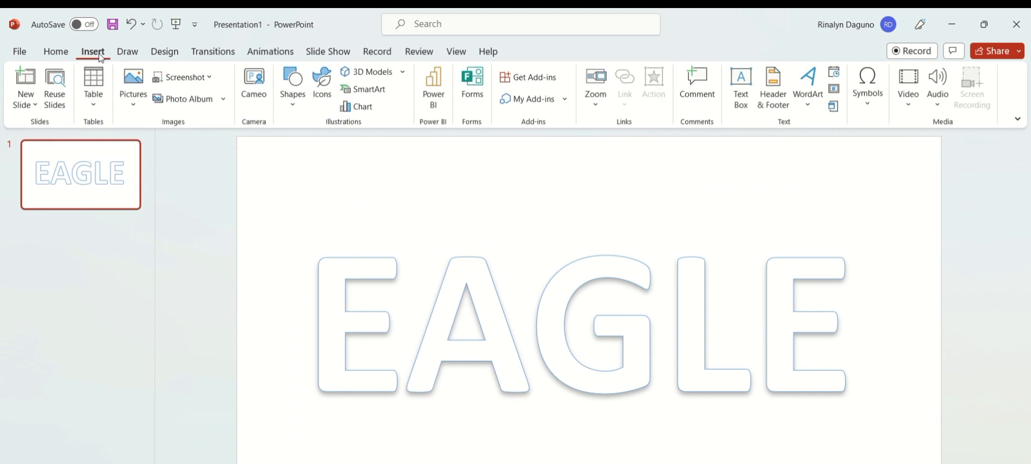
left_click(293, 101)
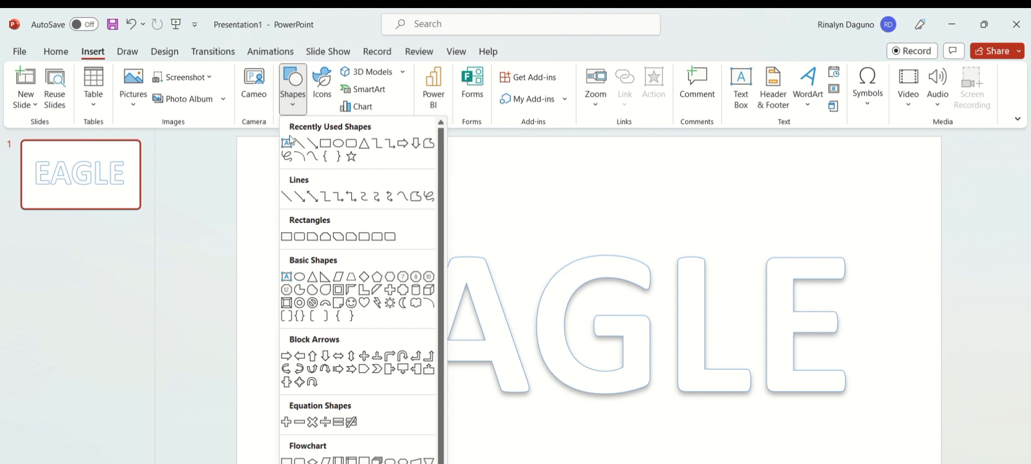
left_click(325, 143)
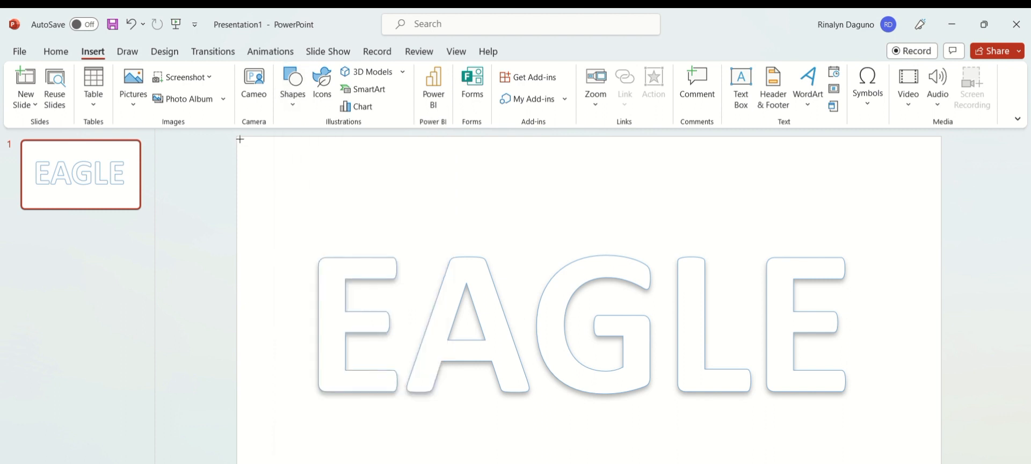
left_click_drag(238, 138, 942, 463)
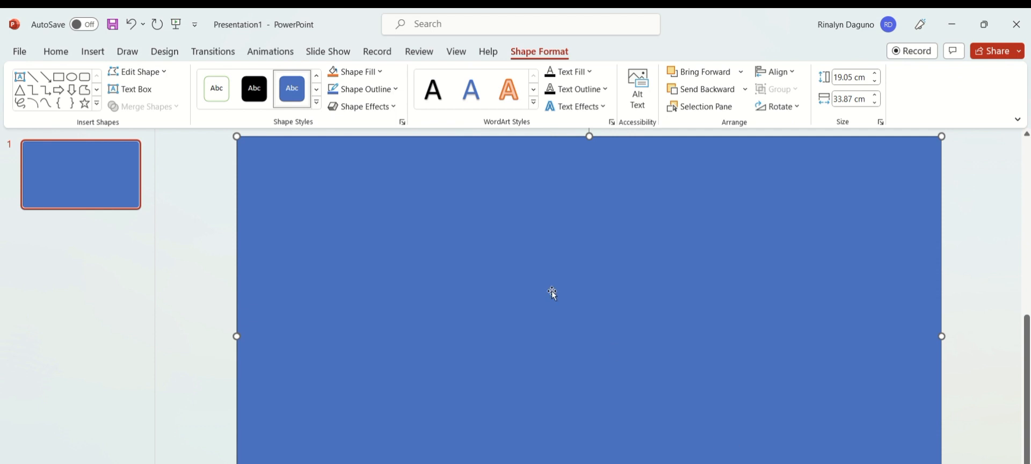
right_click(553, 293)
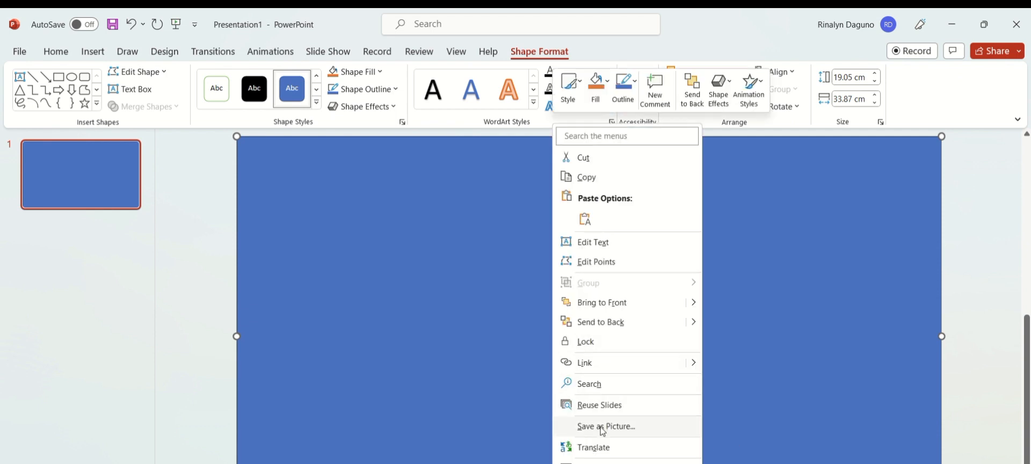
left_click(596, 322)
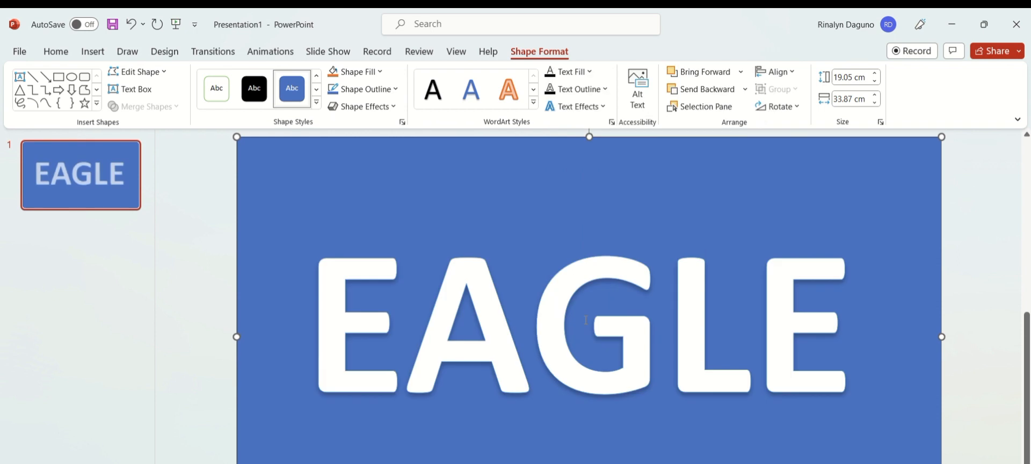
Merge the rectangle and the EAGLE WordArt with Combine to cut the letters out of the rectangle
left_click(451, 310, "shift")
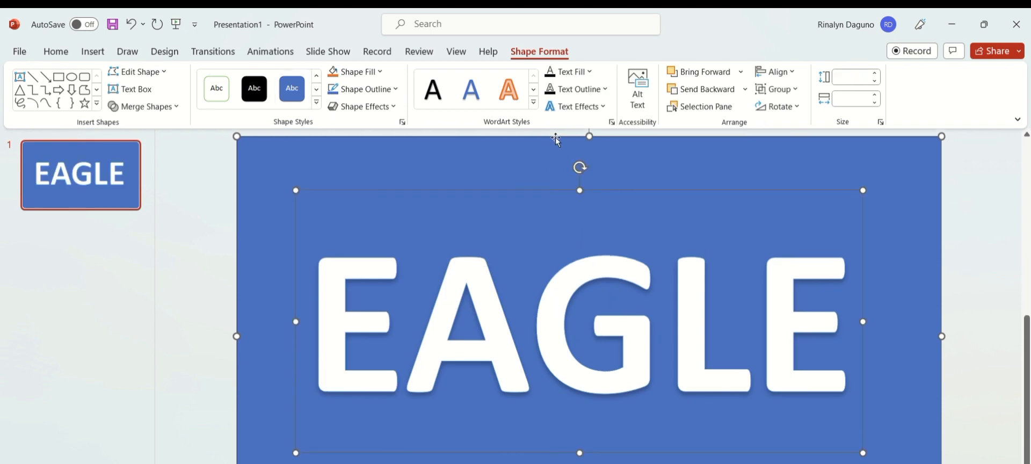
left_click(178, 107)
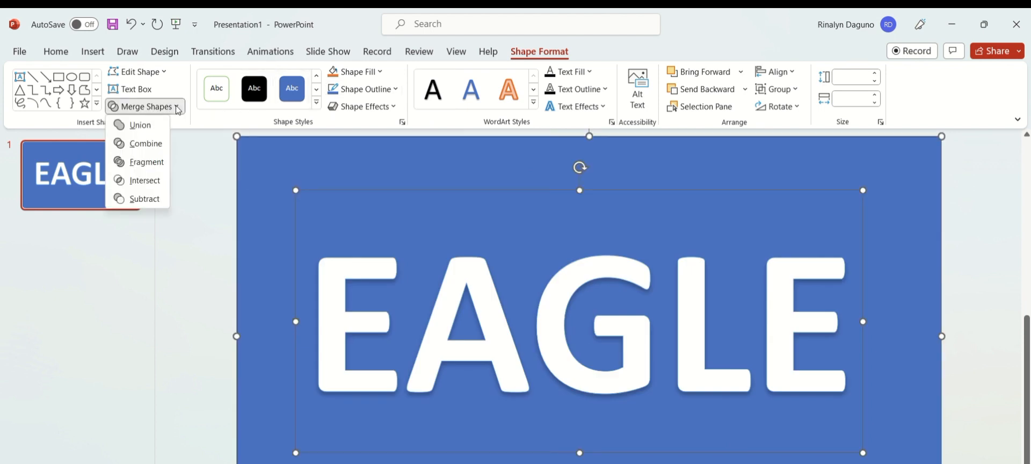
left_click(158, 143)
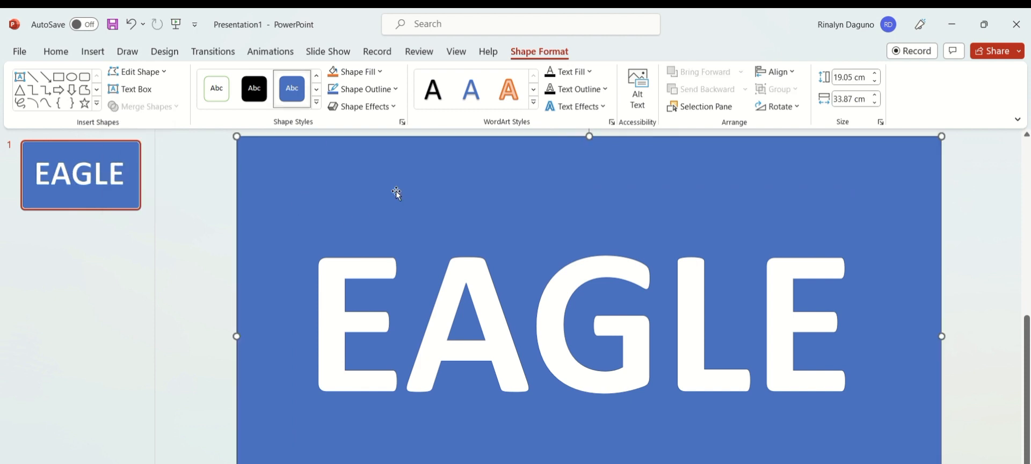
Search online pictures for EAGLE and insert the photo of a bald eagle flying with spread wings against a grey, cloudy background
left_click(91, 55)
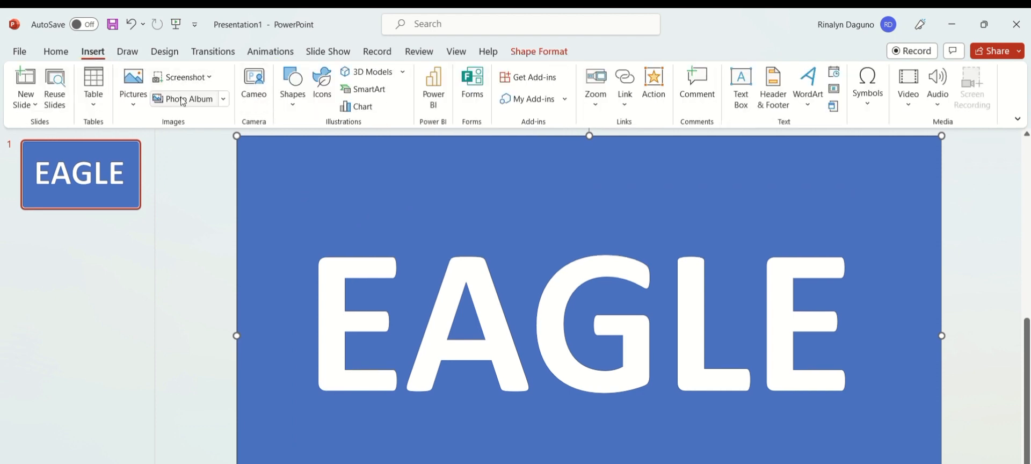
left_click(131, 99)
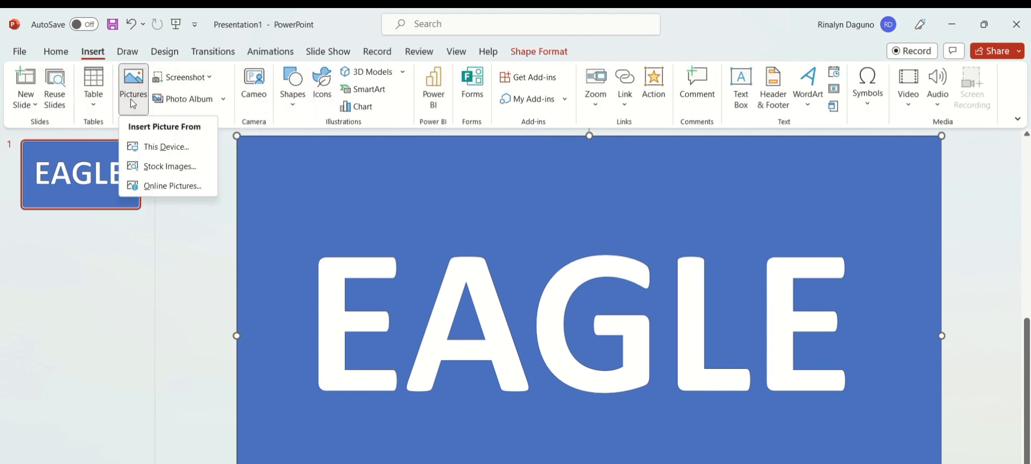
left_click(165, 185)
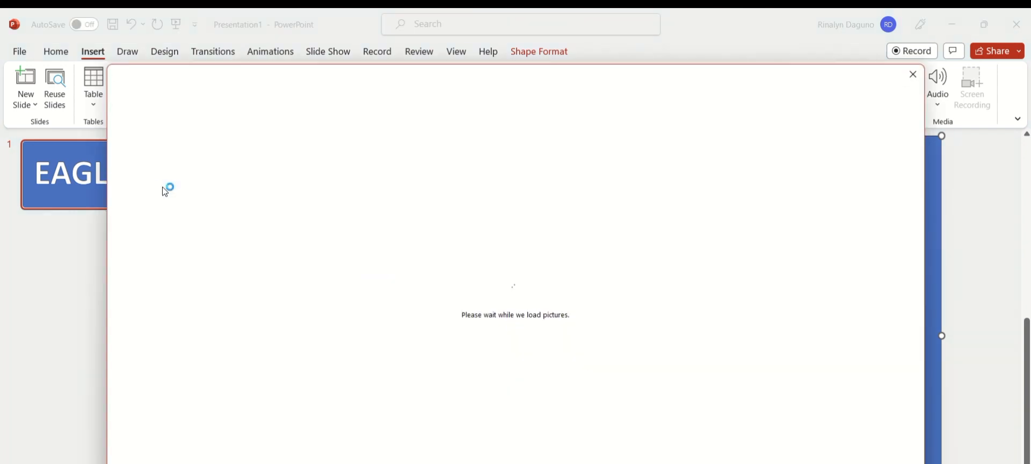
type("EA")
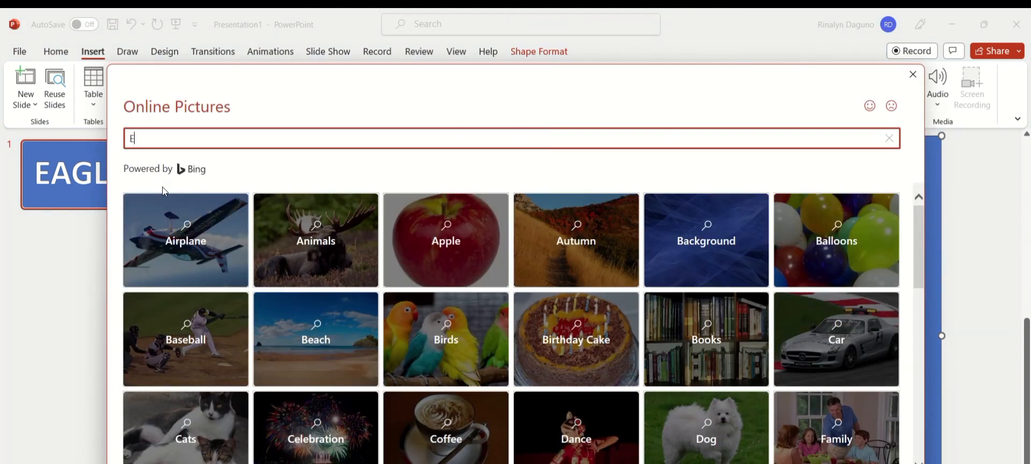
type("GLE")
key("Return")
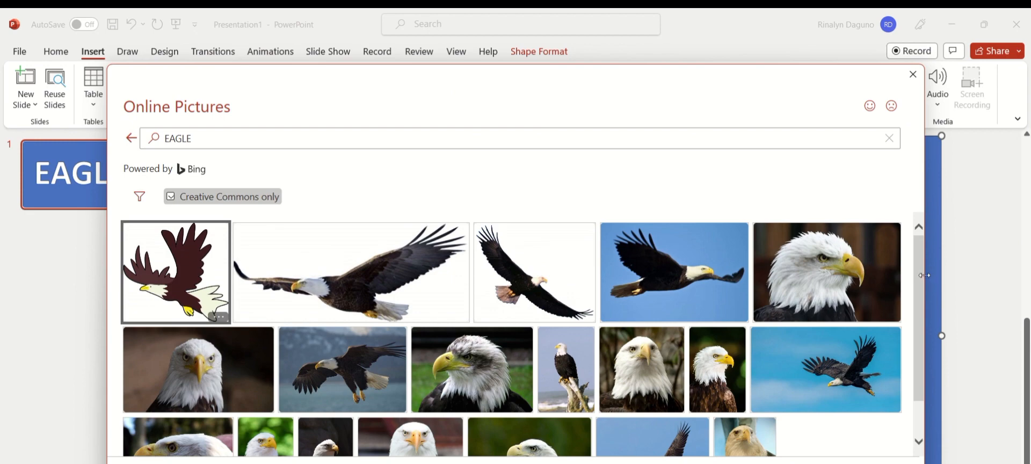
left_click_drag(923, 279, 923, 418)
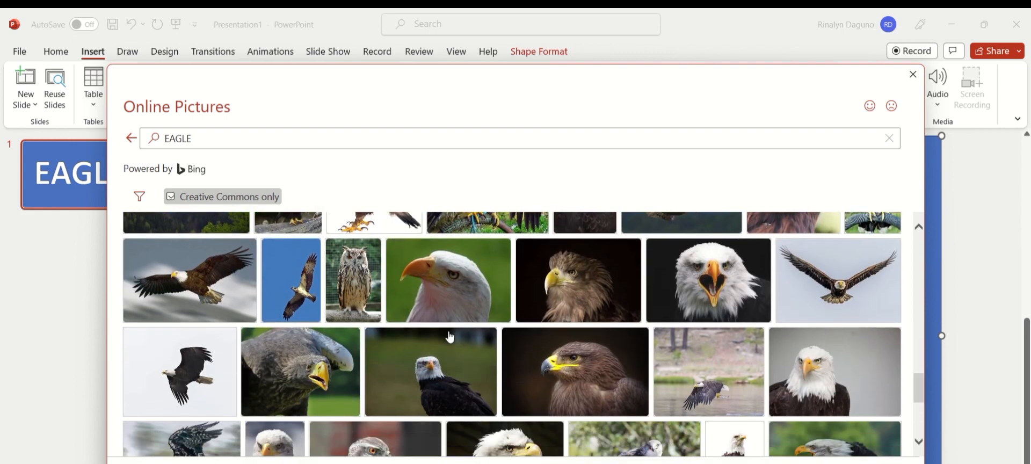
left_click(186, 272)
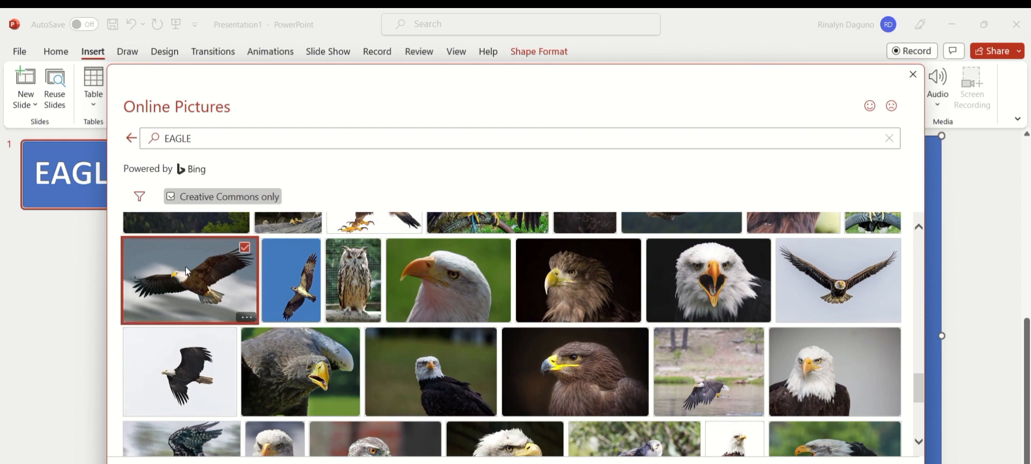
key("Return")
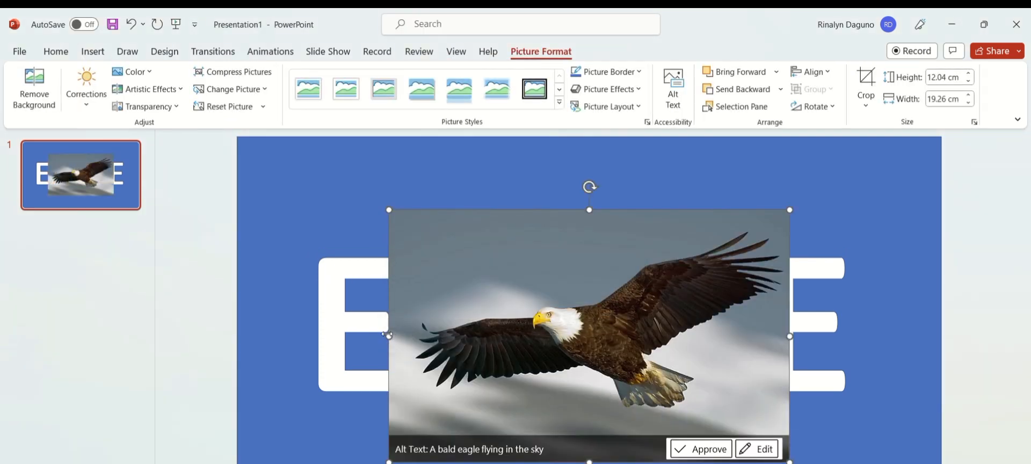
Stretch the eagle picture to about 13.92 cm high and 31.49 cm wide so it covers all the EAGLE letters
left_click_drag(387, 335, 270, 336)
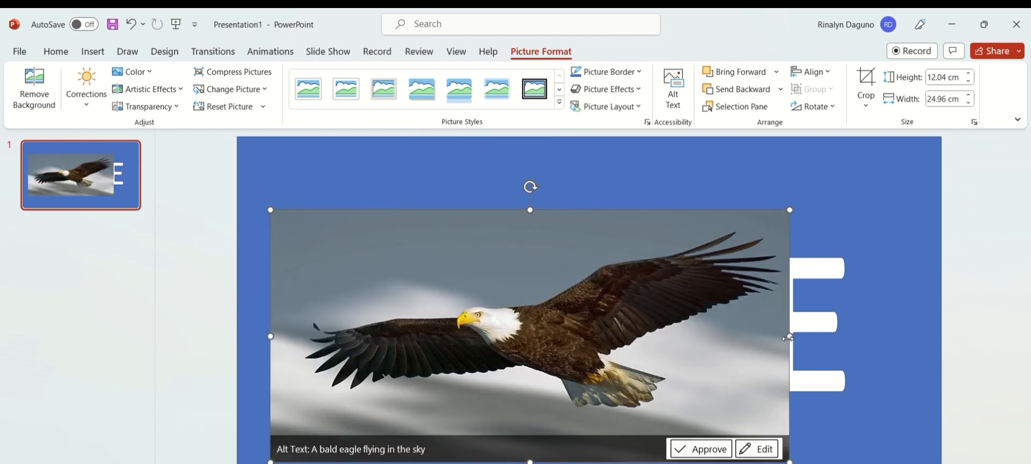
left_click_drag(794, 337, 909, 330)
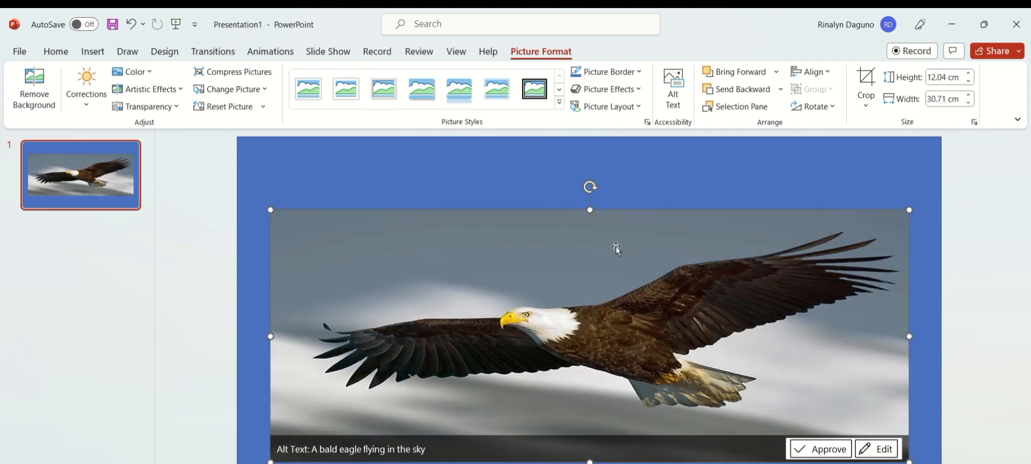
left_click_drag(590, 210, 591, 193)
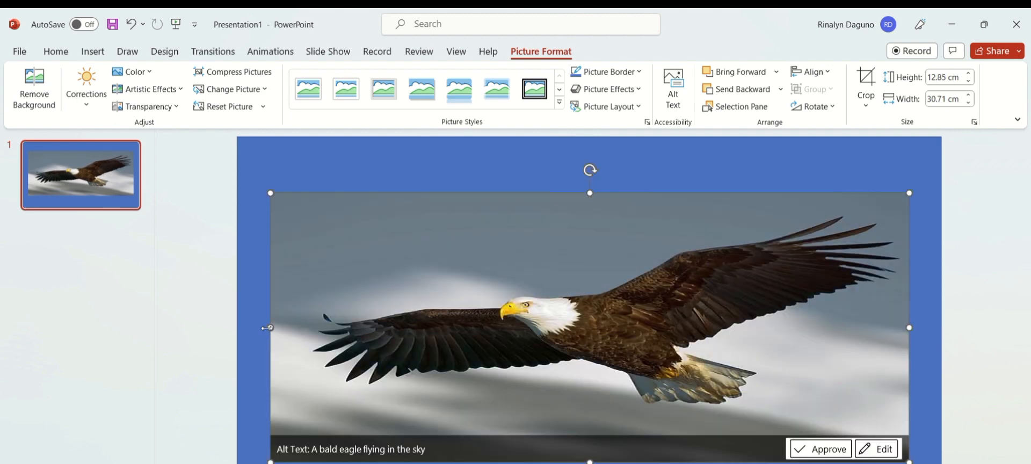
left_click_drag(272, 327, 255, 328)
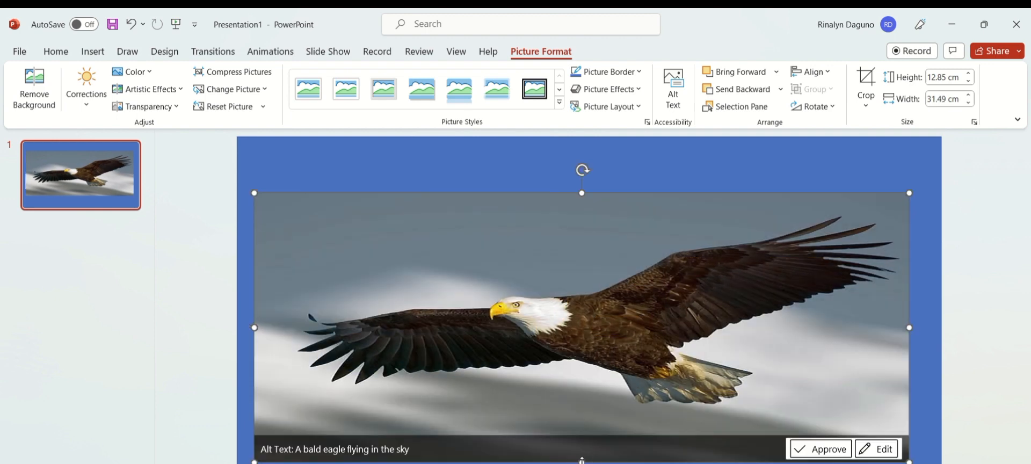
left_click_drag(582, 460, 582, 463)
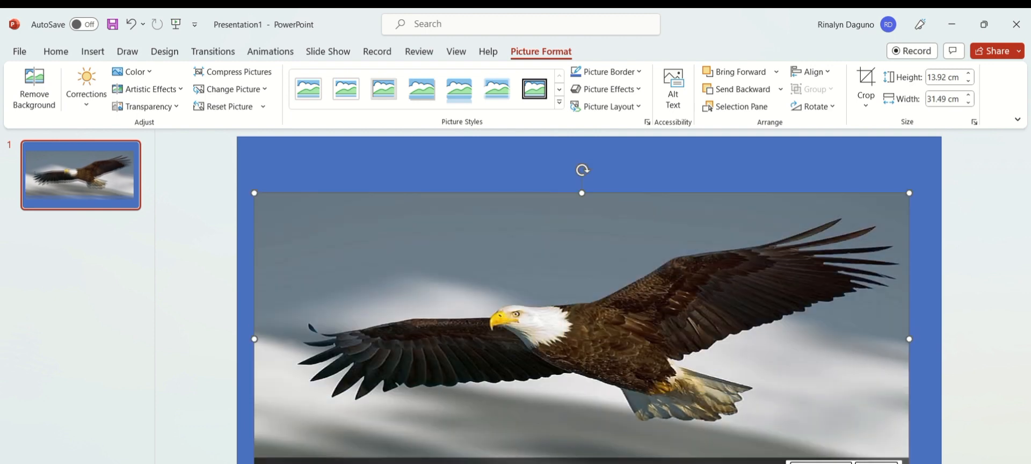
Move the eagle picture slightly up and send it to the back, behind the rectangle with the cut-out letters
left_click_drag(526, 219, 527, 203)
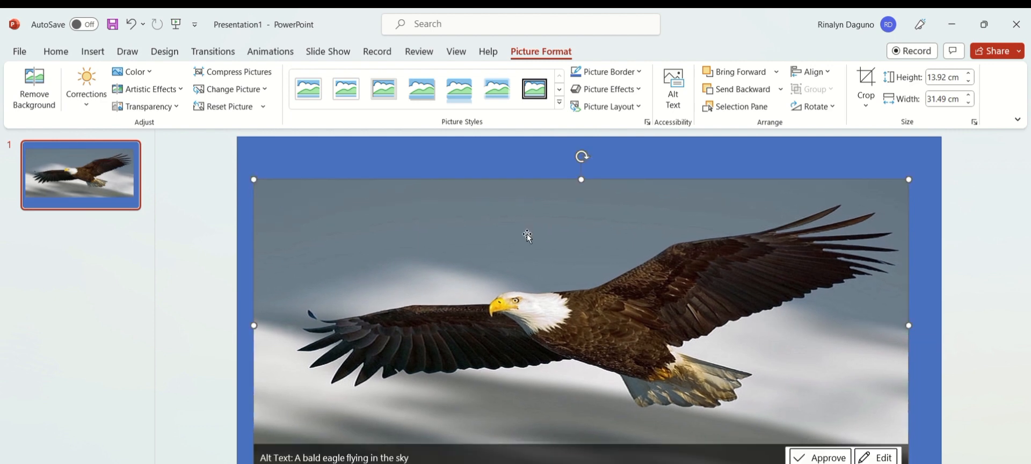
right_click(527, 204)
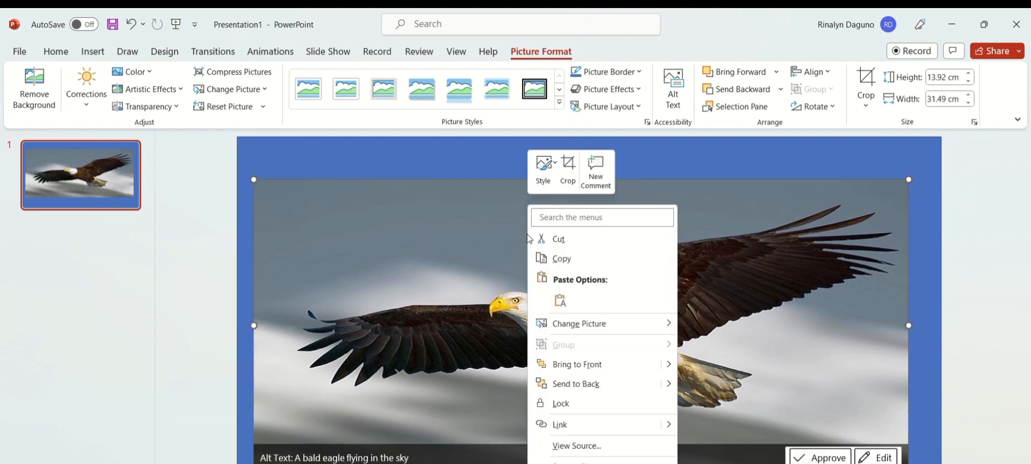
left_click(589, 390)
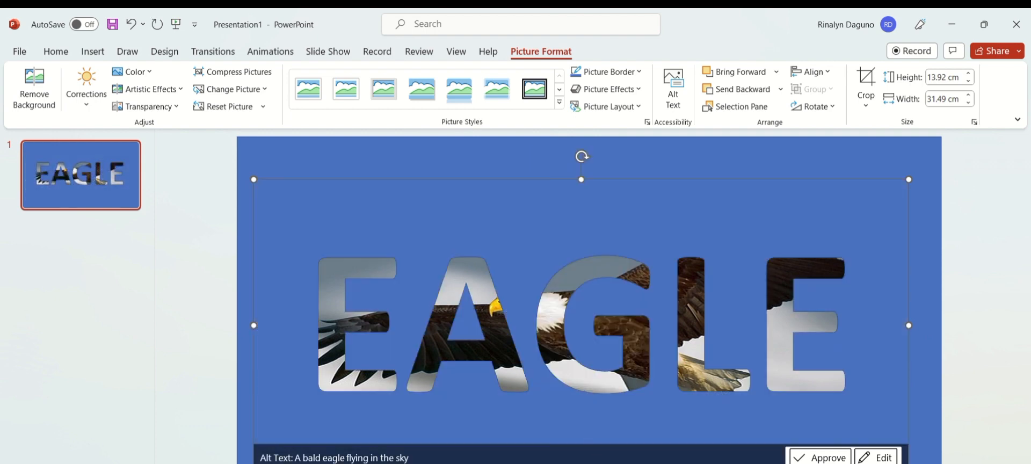
left_click(878, 457)
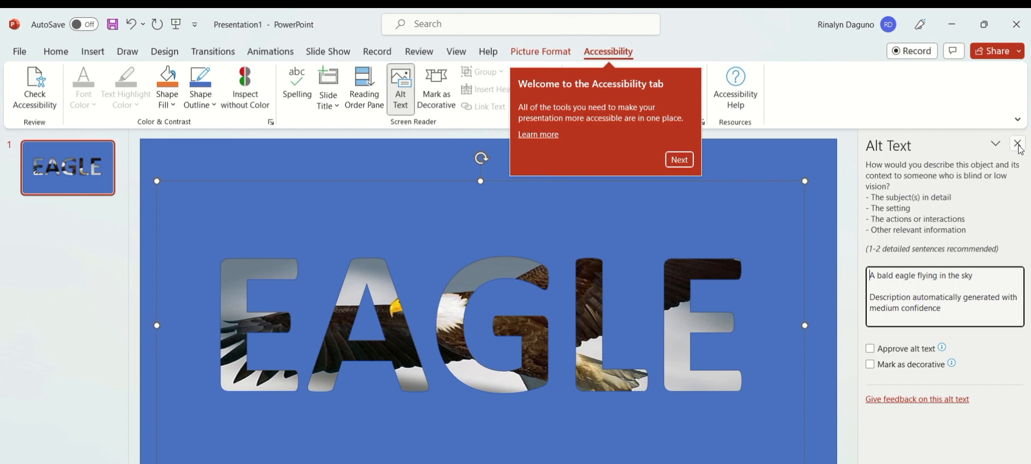
left_click(1019, 144)
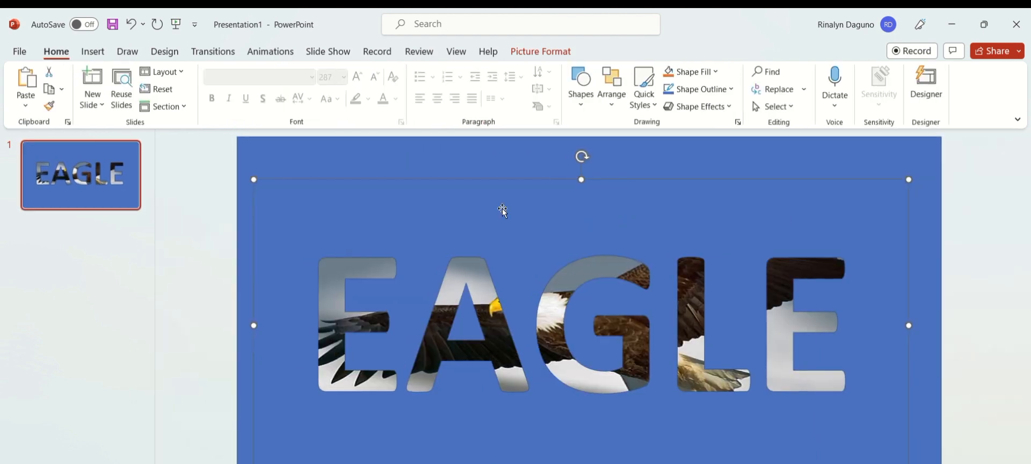
Select the rectangle with the EAGLE cut-out and open its fill colour choices
left_click(481, 206)
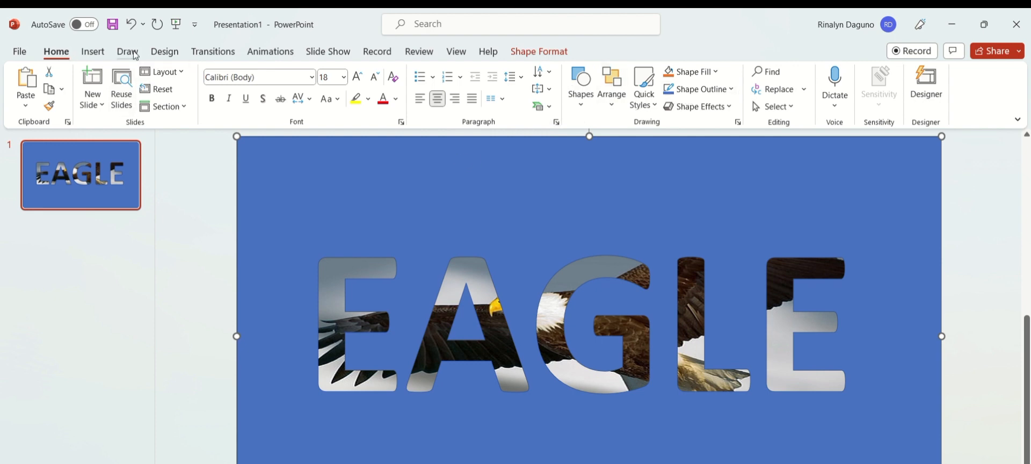
left_click(93, 54)
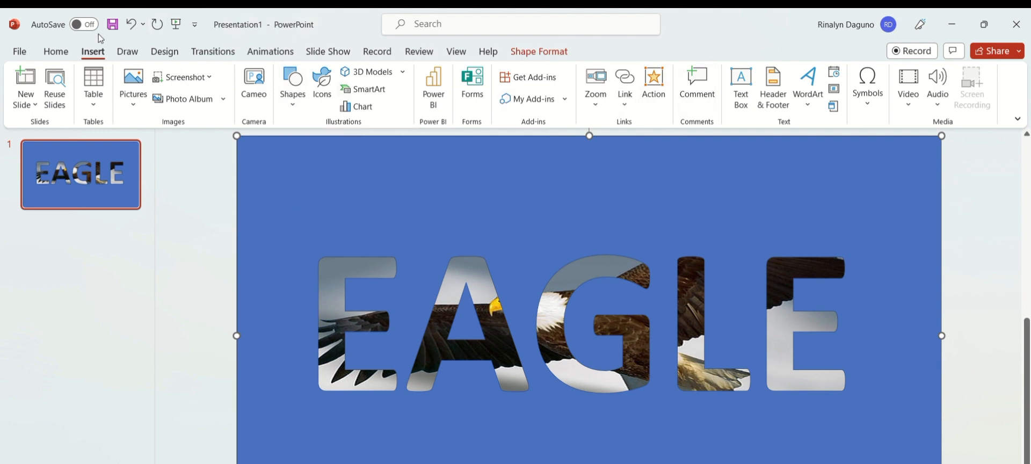
left_click(56, 51)
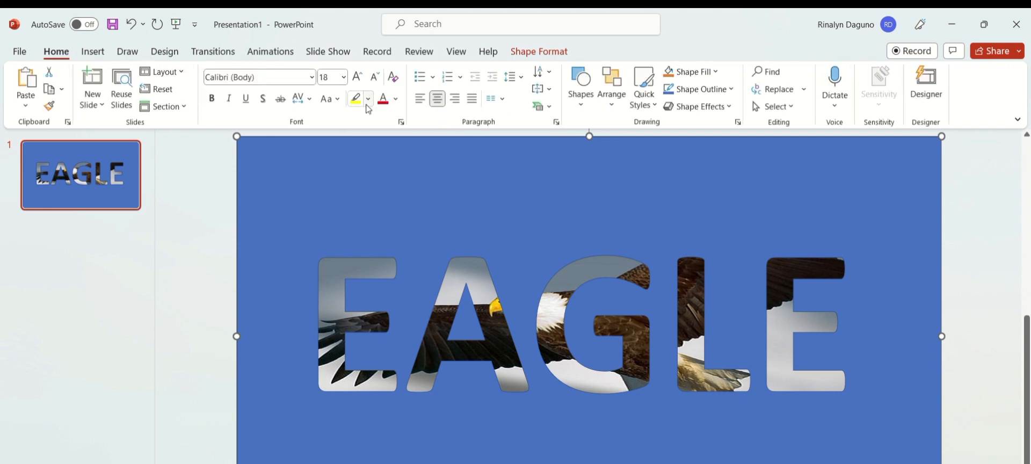
left_click(585, 111)
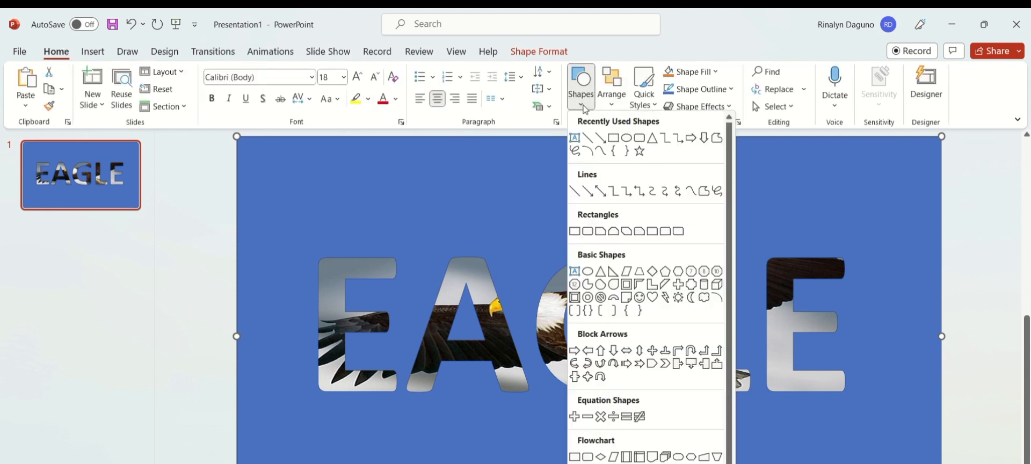
left_click(462, 170)
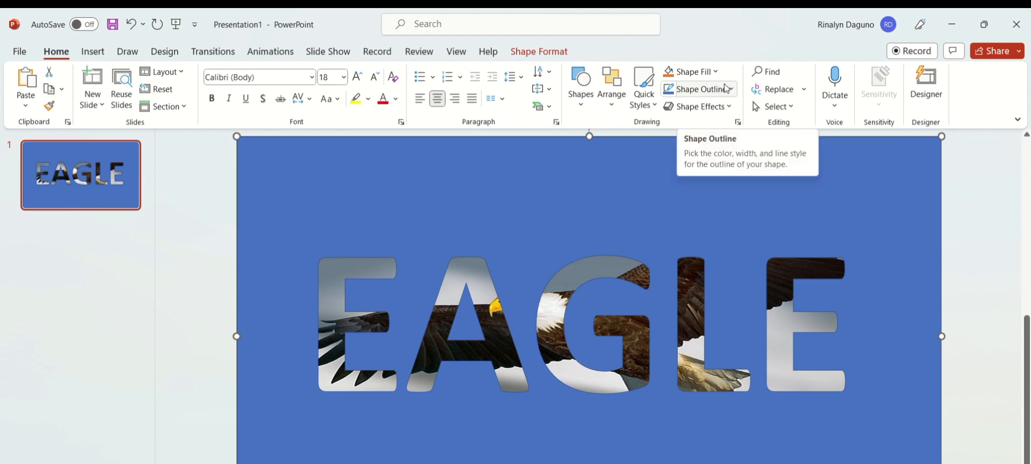
left_click(716, 72)
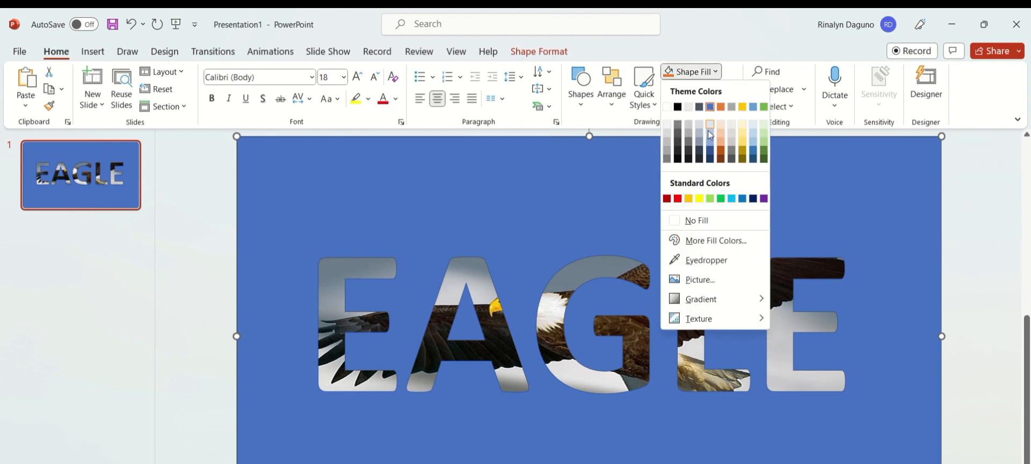